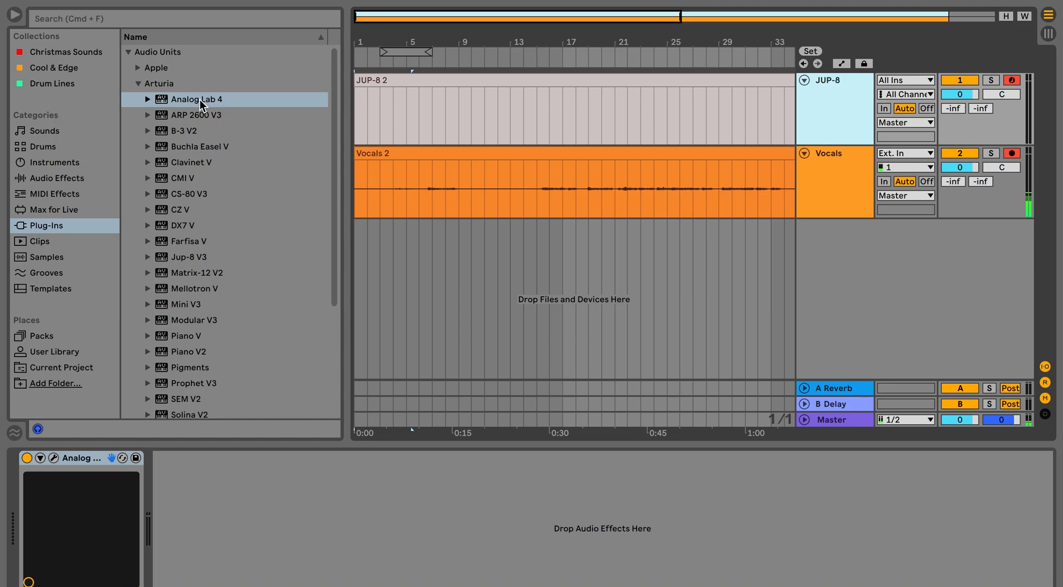
Collapse the Arturia plug-in folder and lower the JUP-8 track's volume to -11.4 dB.
left_click(138, 84)
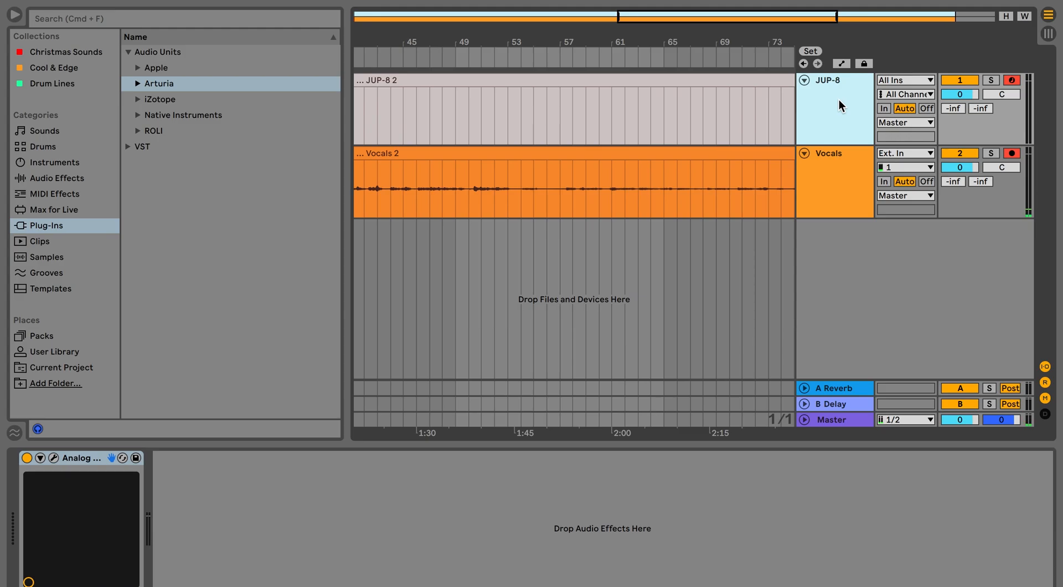
left_click_drag(955, 92, 954, 97)
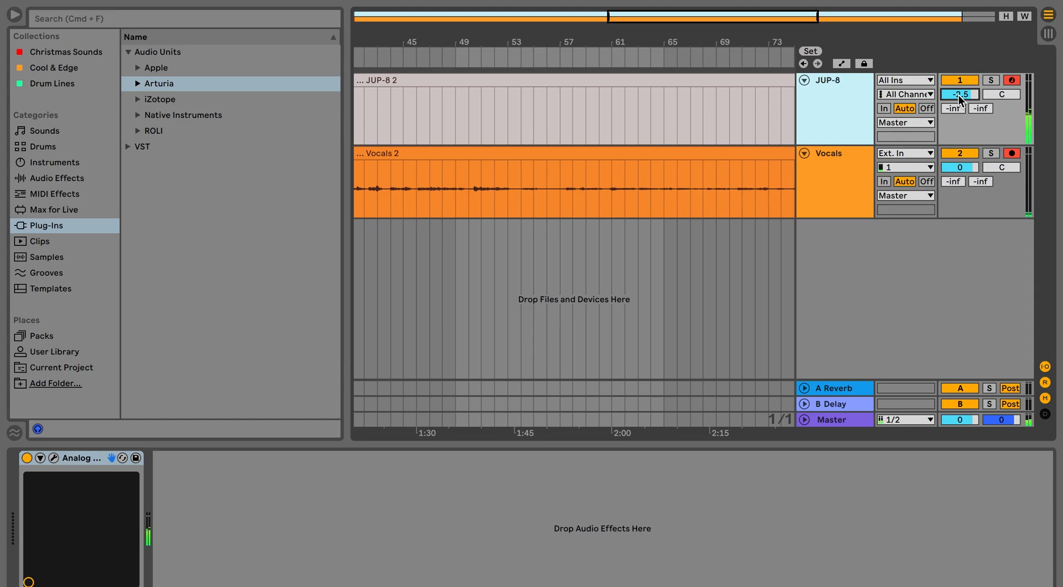
mouse_move(960, 100)
left_mouse_down()
mouse_move(960, 115)
mouse_move(959, 94)
left_mouse_up()
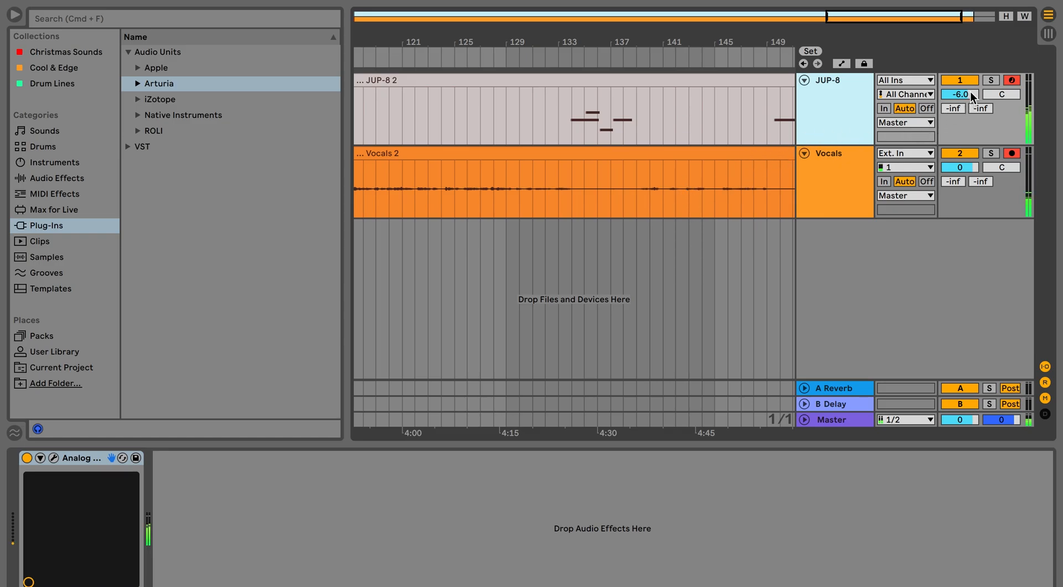
left_click_drag(963, 92, 964, 100)
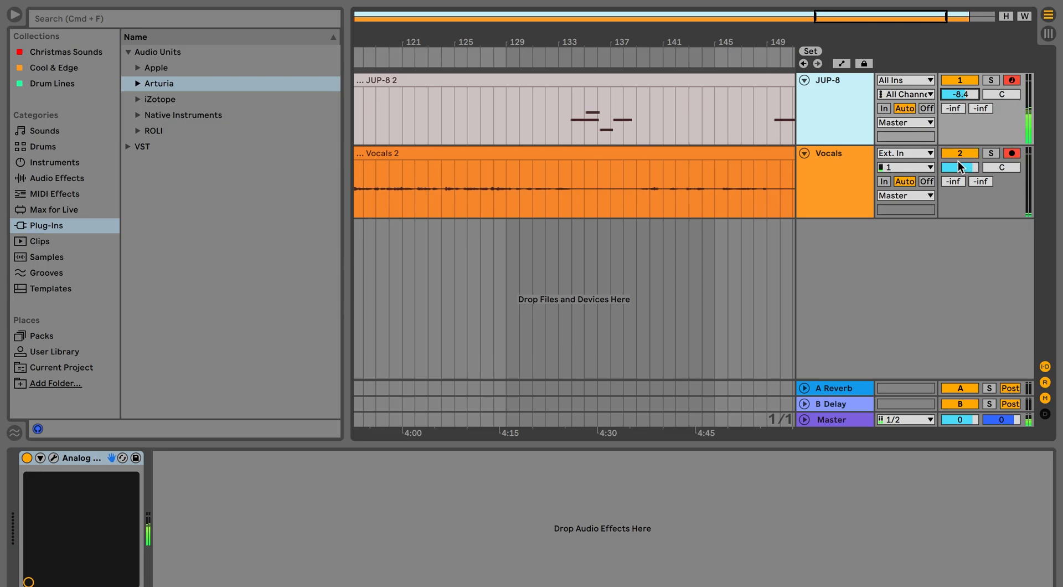
left_click_drag(980, 95, 979, 111)
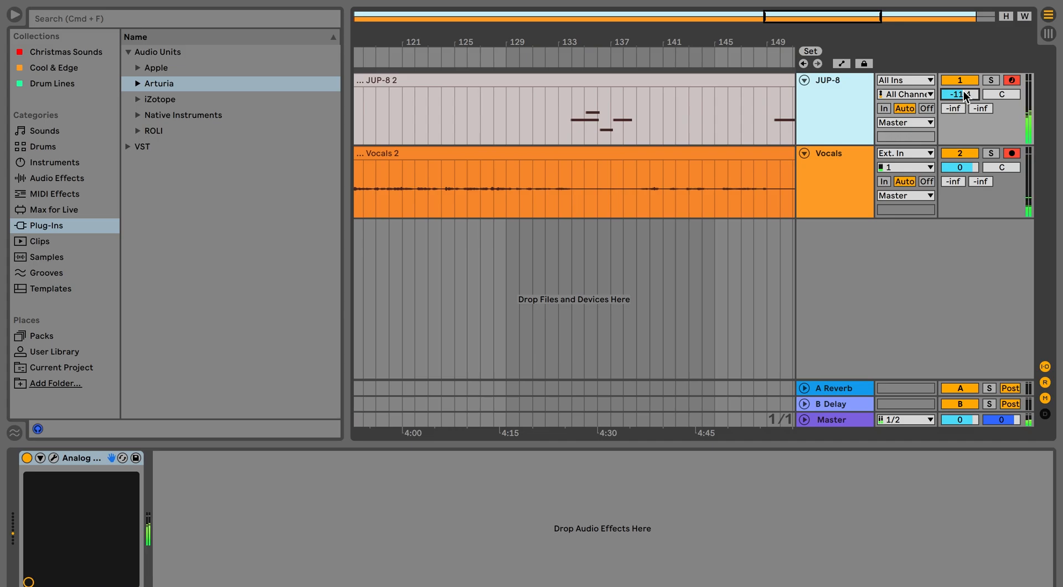
Add an EQ Eight from the EQ & Filters audio effects after Analog Lab 4 on the JUP-8 track.
scroll(733, 232, "right", 10)
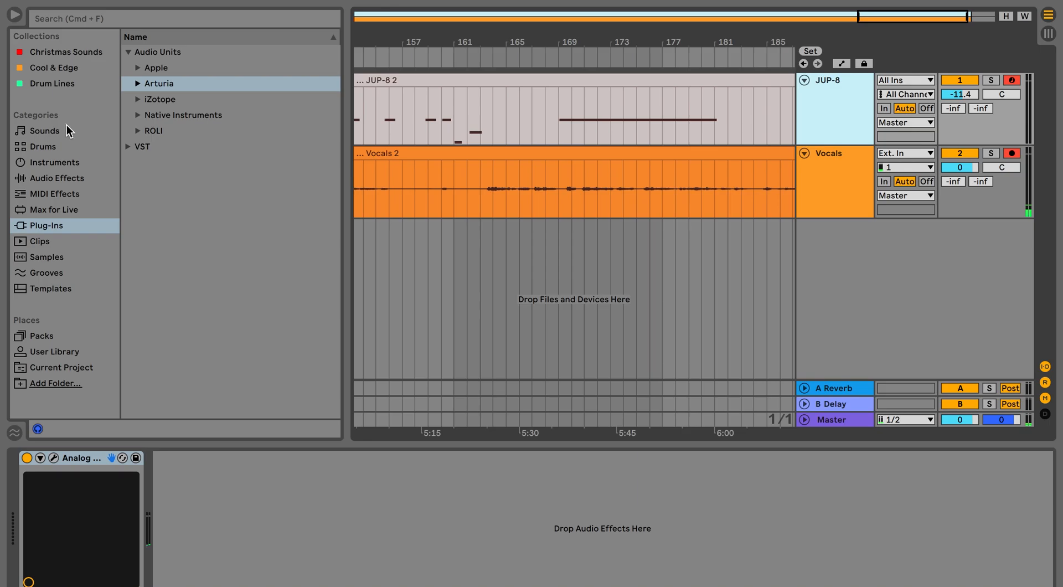
left_click(58, 178)
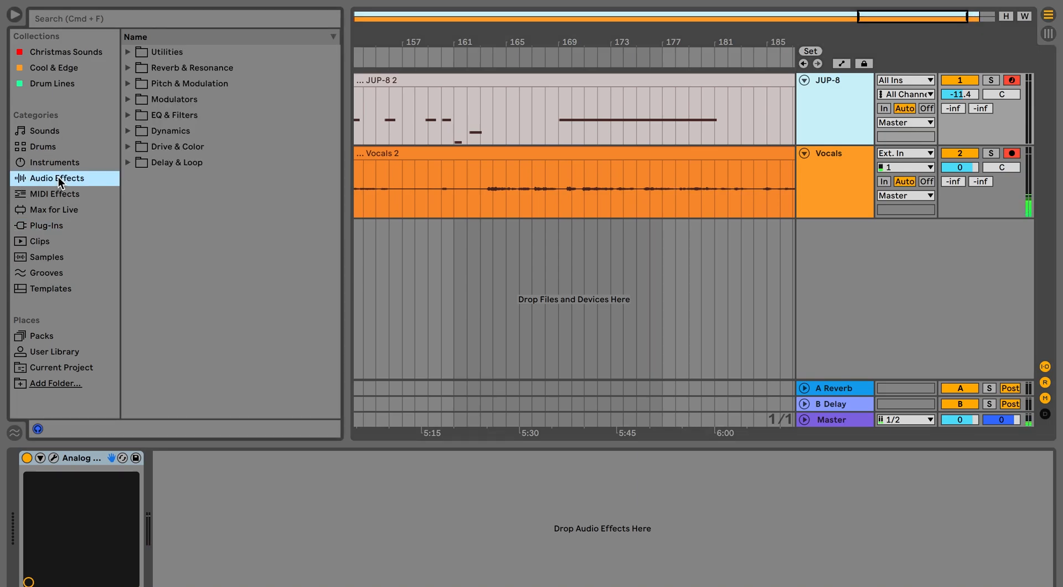
left_click(128, 115)
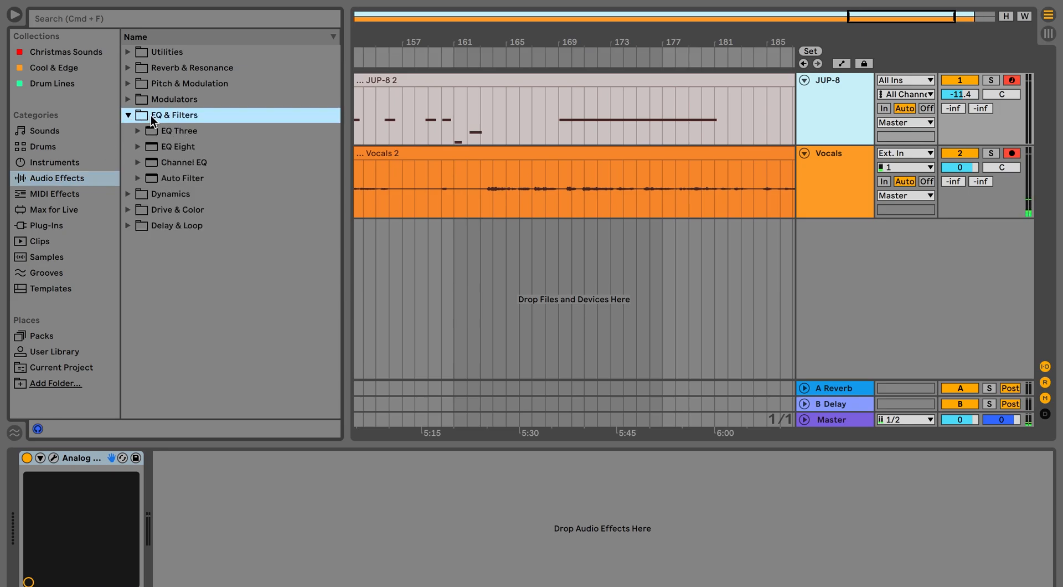
left_click(154, 150)
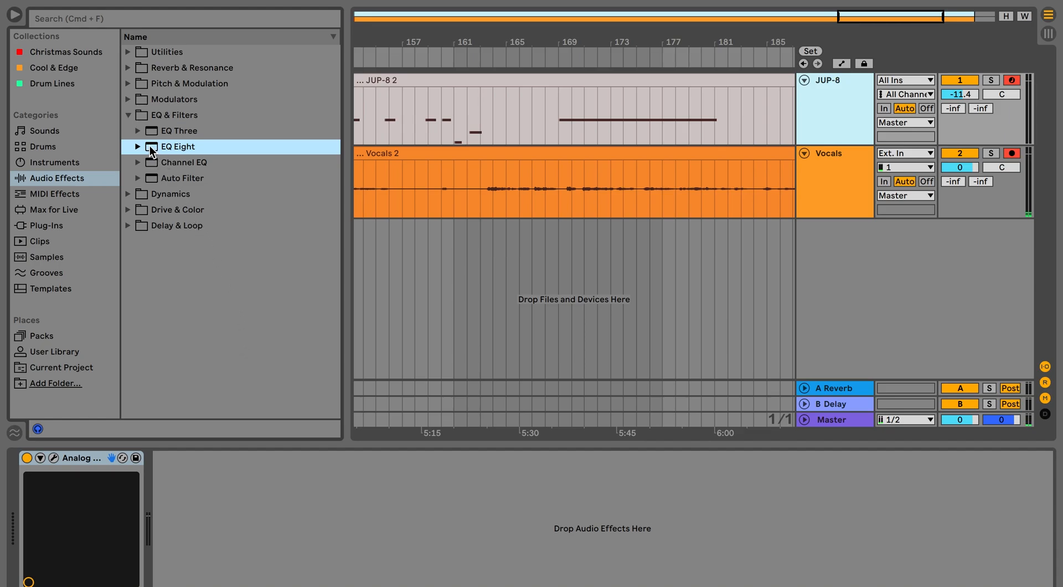
left_click_drag(157, 150, 286, 486)
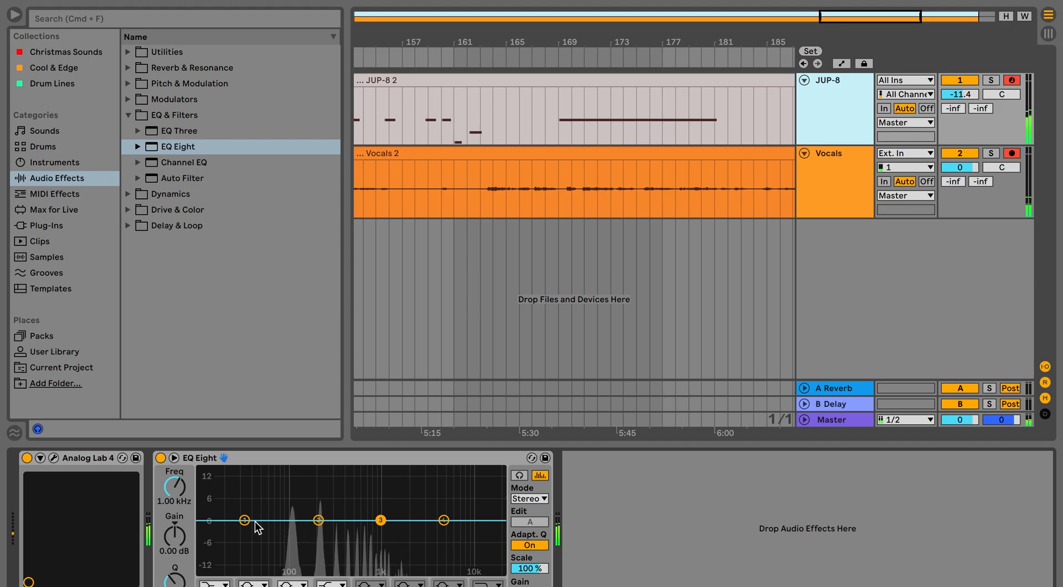
Shape EQ Eight with band 1 at -0.62 dB, band 2 at 202 Hz and -14.8 dB, and band 4 at 9.38 kHz and -0.37 dB.
mouse_move(244, 520)
left_mouse_down()
mouse_move(233, 536)
mouse_move(254, 549)
mouse_move(247, 516)
mouse_move(245, 526)
left_mouse_up()
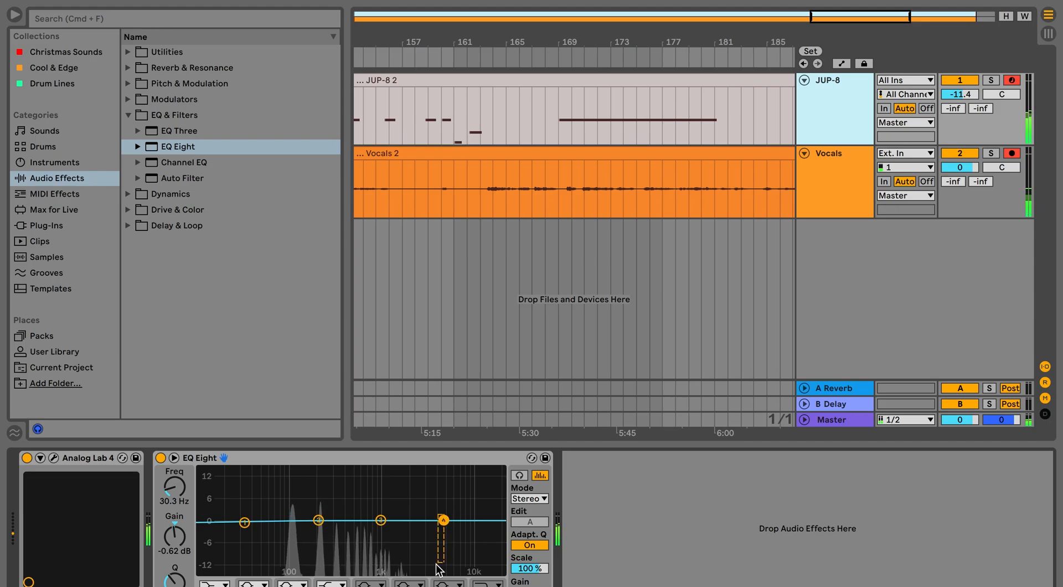
left_click_drag(444, 520, 468, 523)
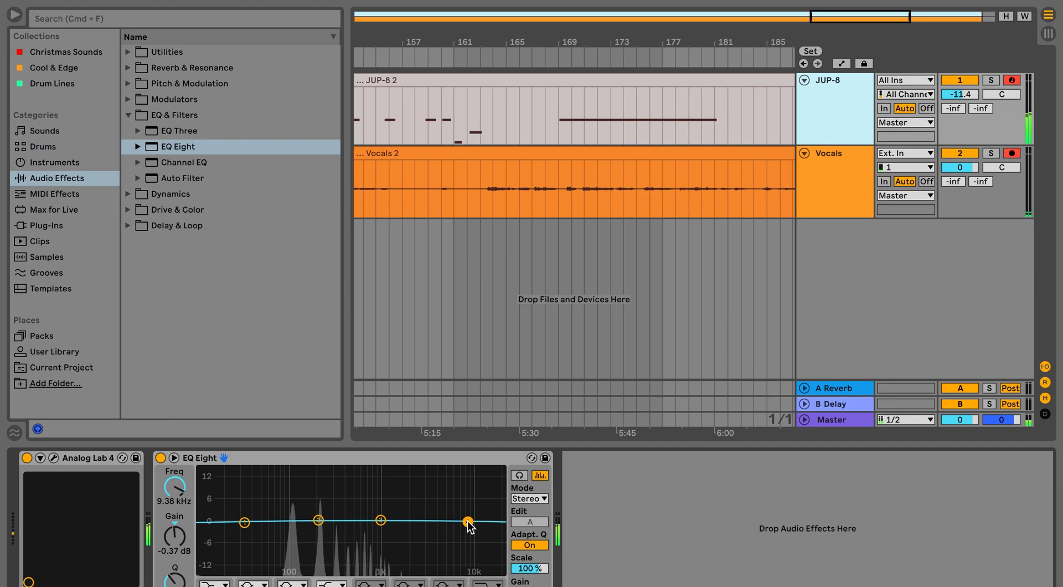
left_click_drag(318, 520, 320, 573)
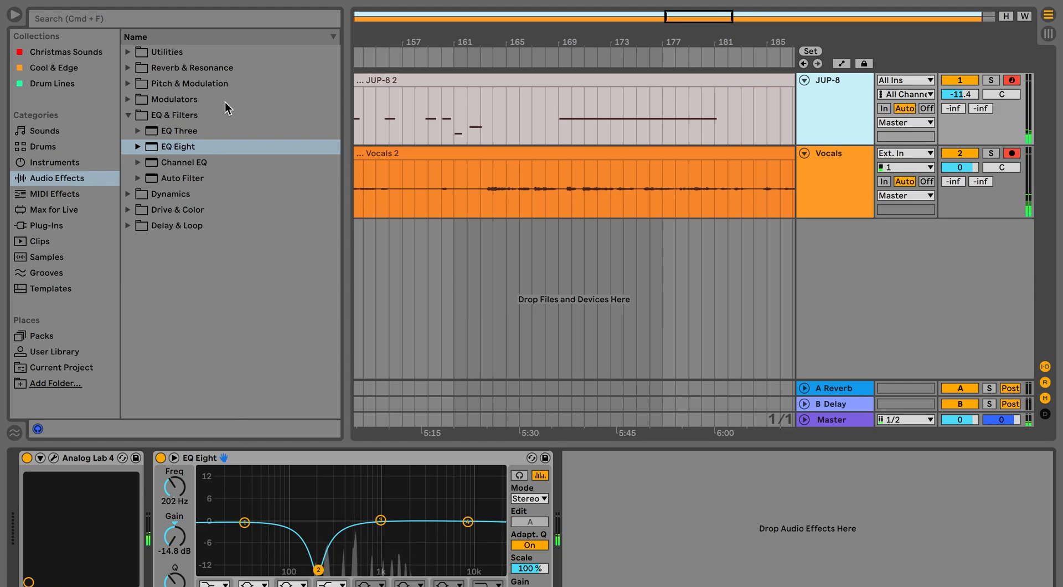
Add Vinyl Distortion from the Drive & Color effects after EQ Eight on the JUP-8 track.
left_click(127, 194)
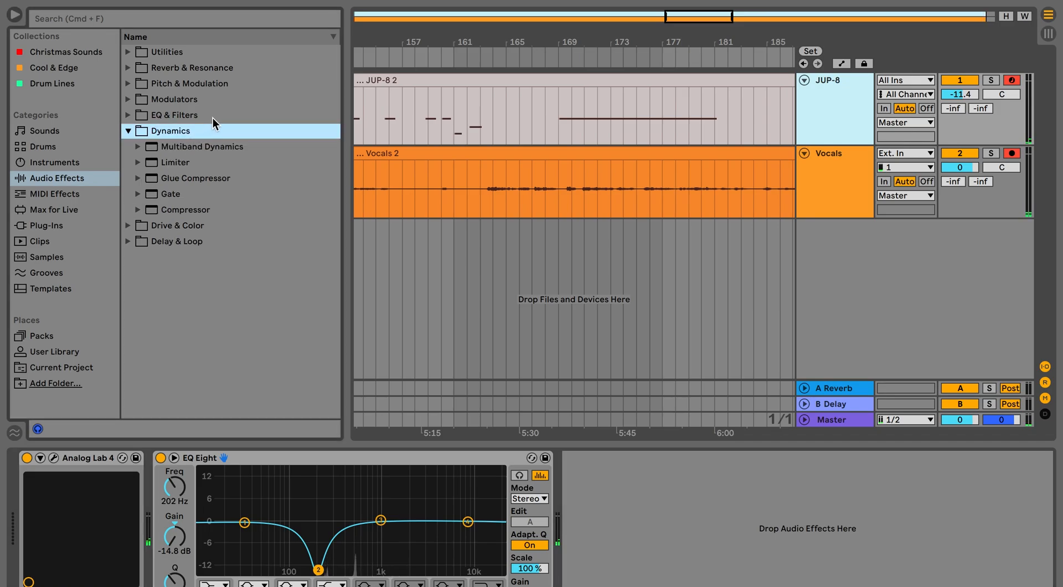
left_click(129, 220)
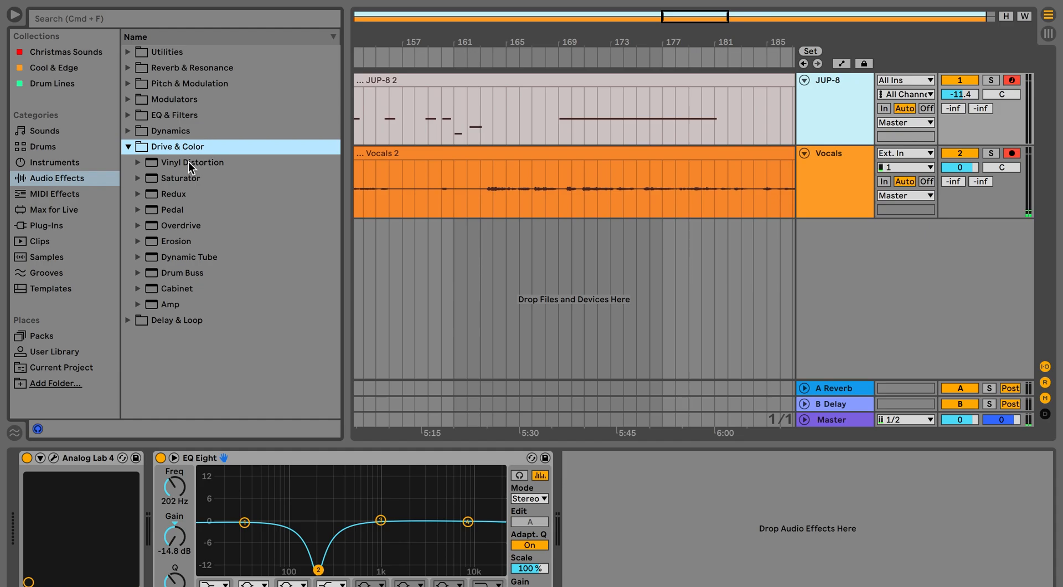
left_click(138, 163)
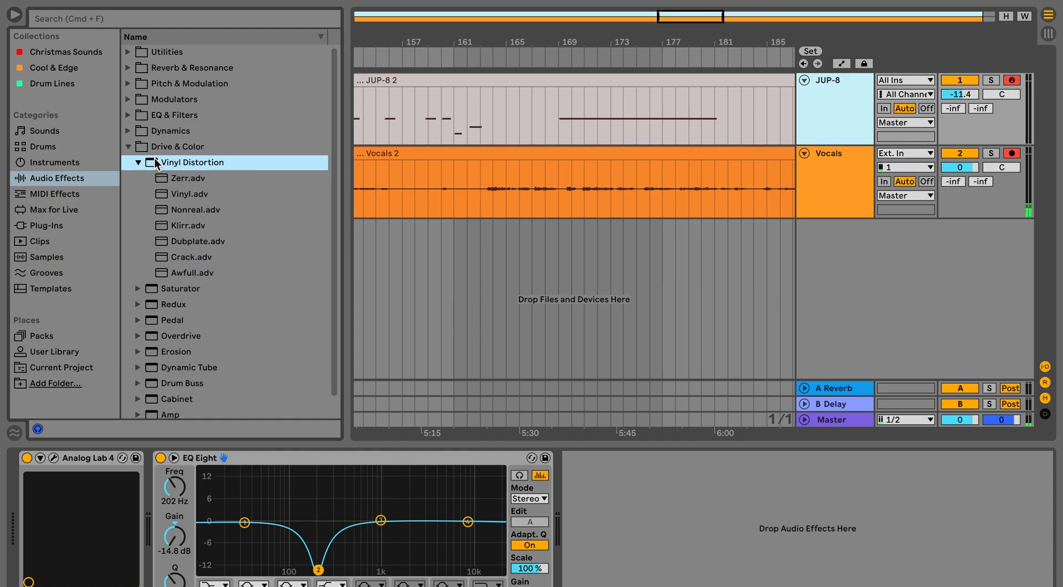
left_click_drag(453, 371, 591, 490)
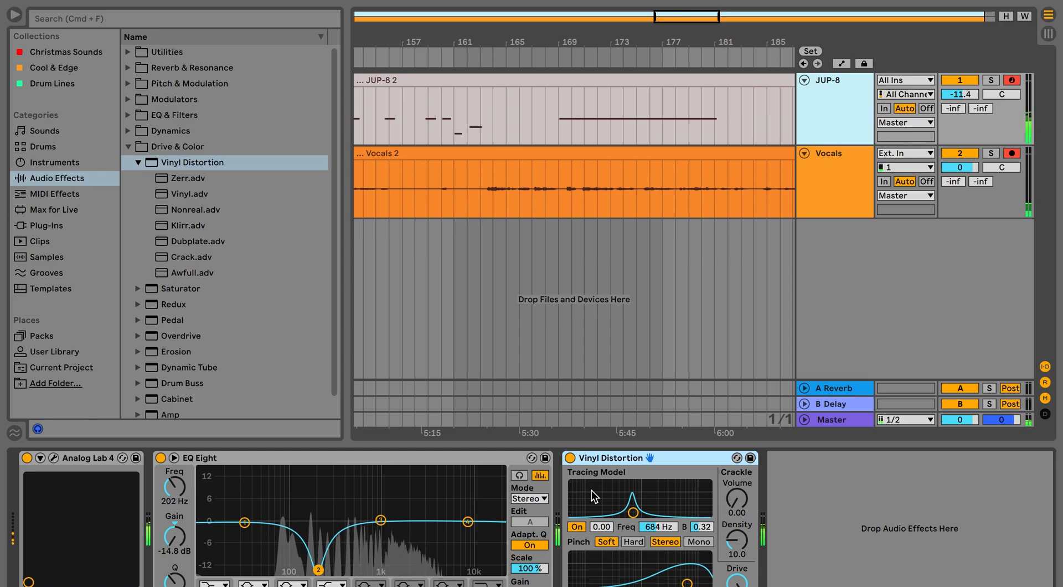
Set Vinyl Distortion's Tracing Model frequency to 1.94 kHz, crackle density to 28.6 and crackle volume to 0.50.
left_click(592, 490)
left_click_drag(592, 490, 697, 510)
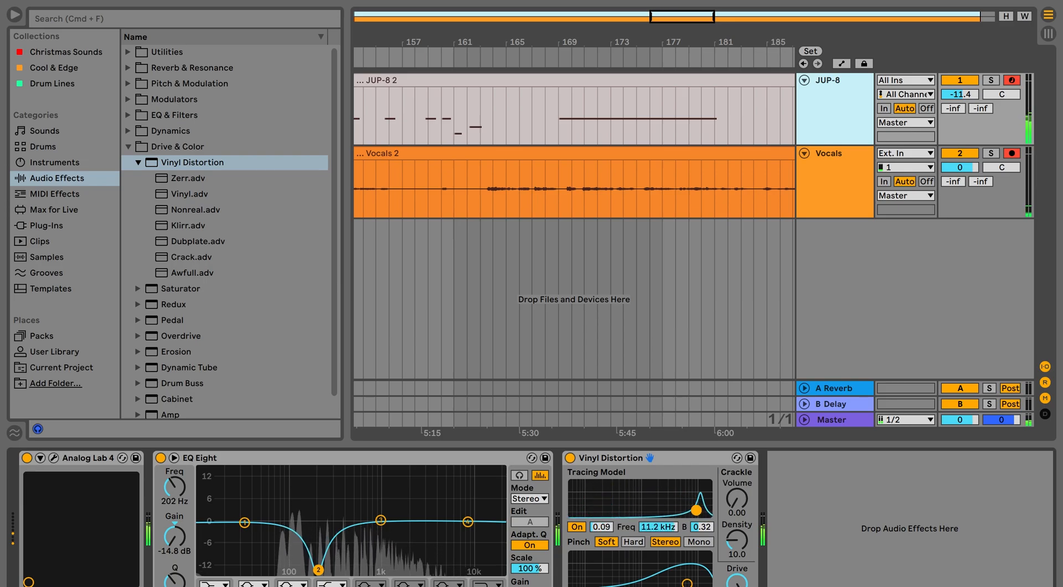
left_click_drag(696, 509, 658, 517)
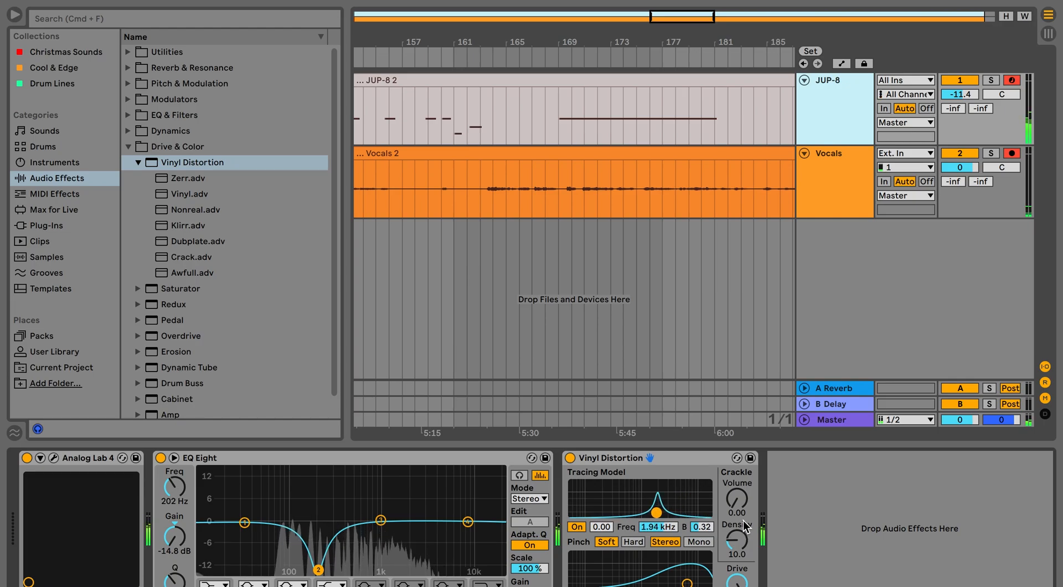
mouse_move(740, 538)
left_mouse_down()
mouse_move(742, 526)
mouse_move(742, 540)
left_mouse_up()
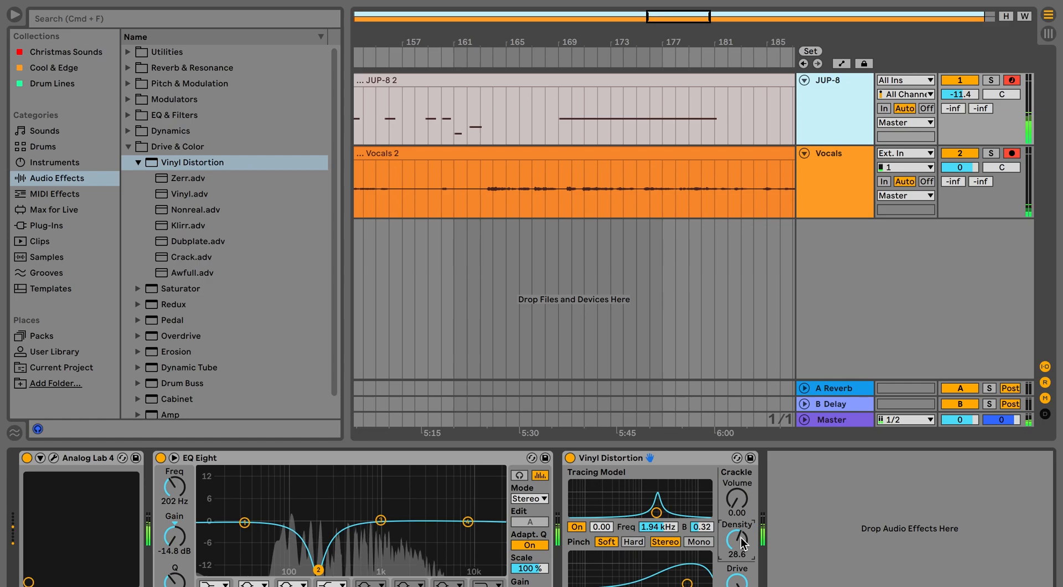
mouse_move(737, 499)
left_mouse_down()
mouse_move(737, 463)
mouse_move(737, 518)
left_mouse_up()
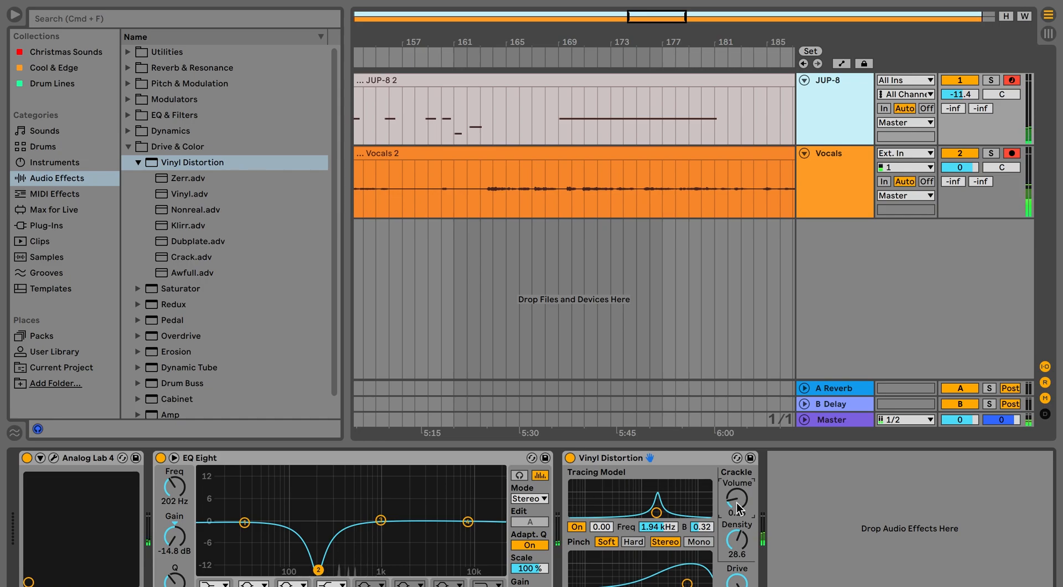
left_click_drag(737, 503, 736, 477)
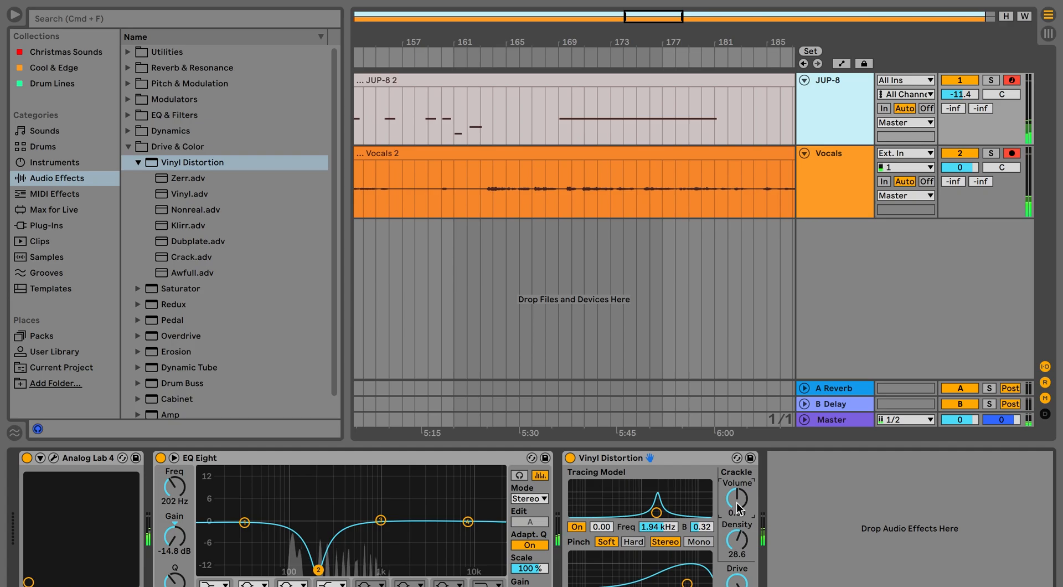
Delete Vinyl Distortion from the JUP-8 device chain and collapse its preset list.
left_click(618, 457)
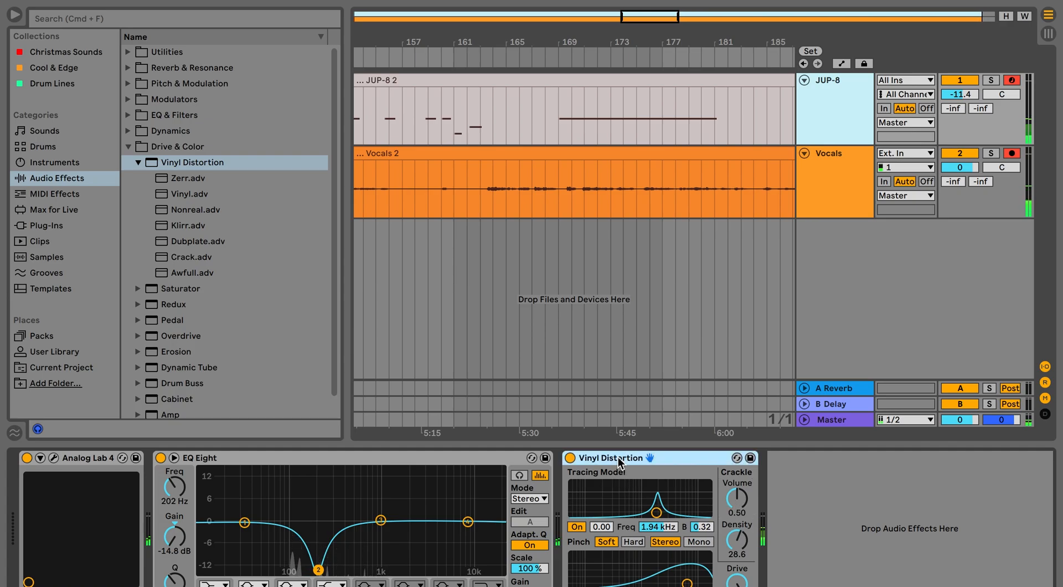
key("Delete")
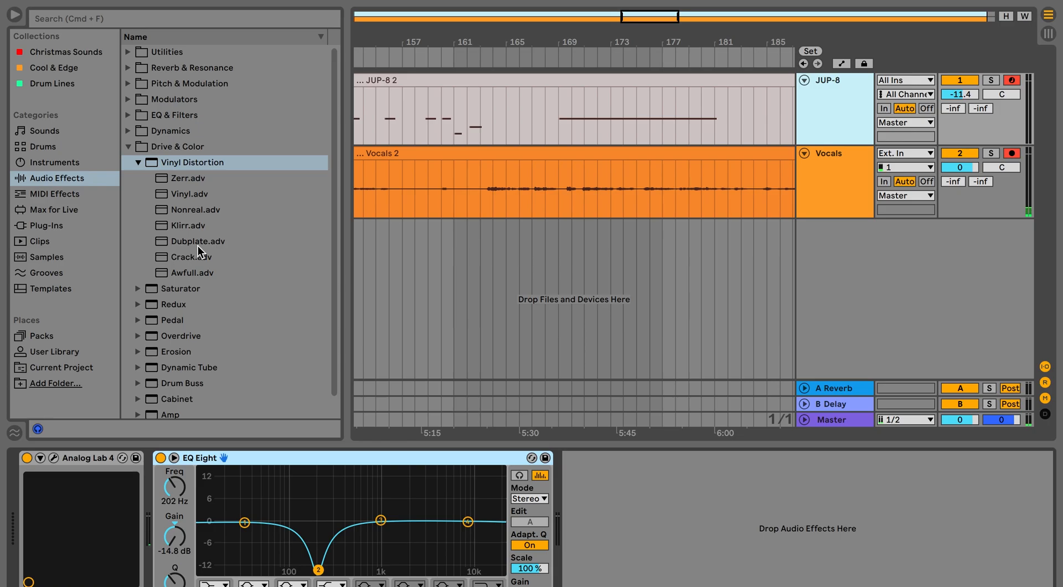
left_click(137, 162)
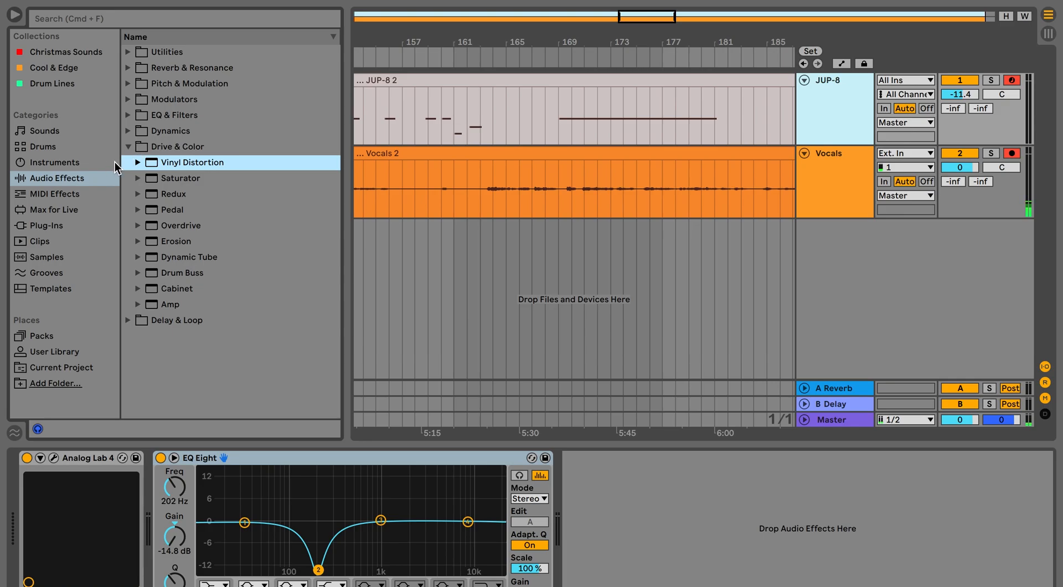
left_click(145, 149)
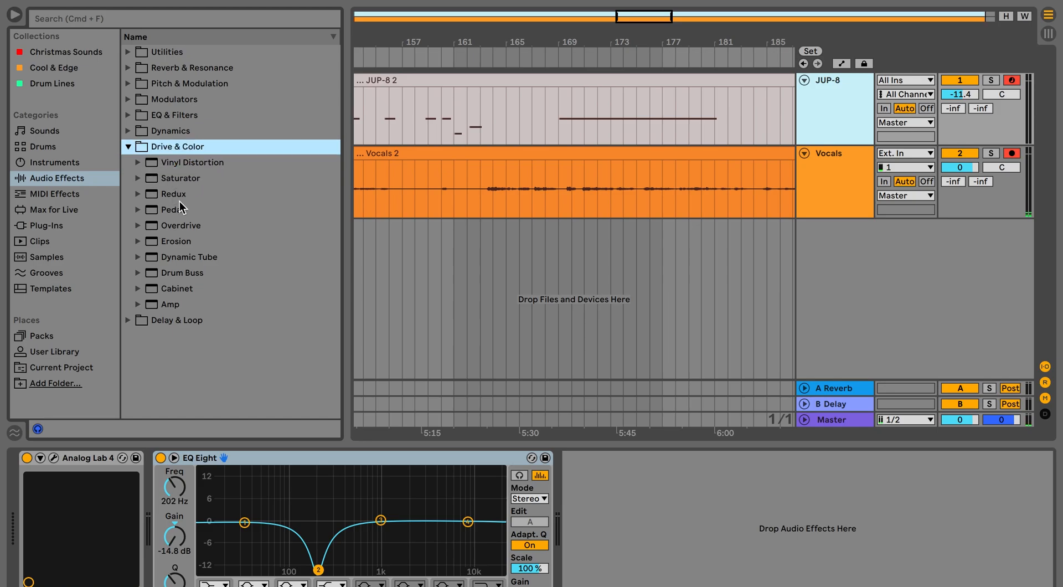
Add an Erosion effect after EQ Eight on the JUP-8 track and switch it to Noise mode.
left_click(138, 241)
left_click_drag(312, 288, 639, 550)
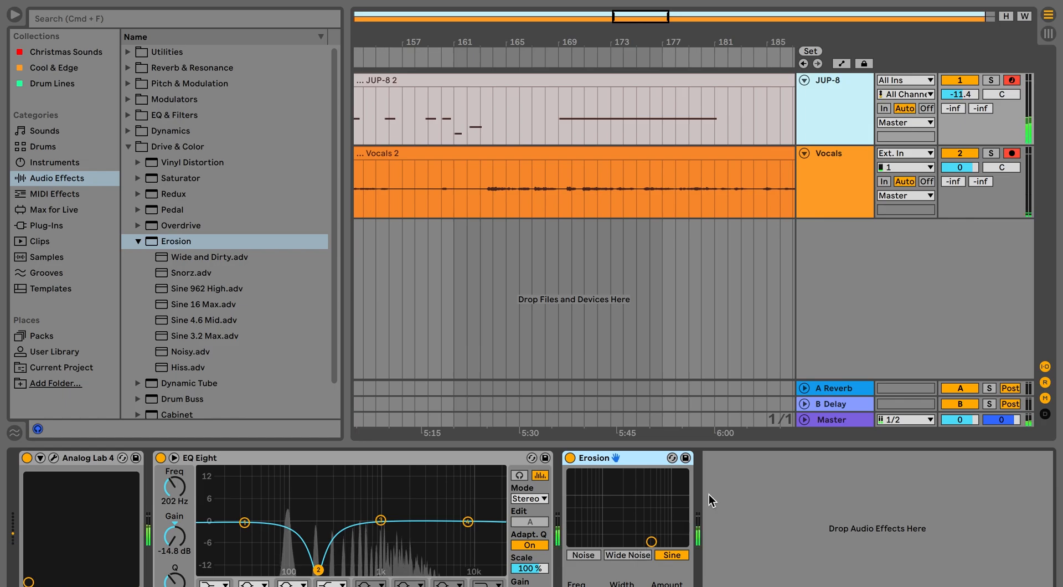
left_click(624, 556)
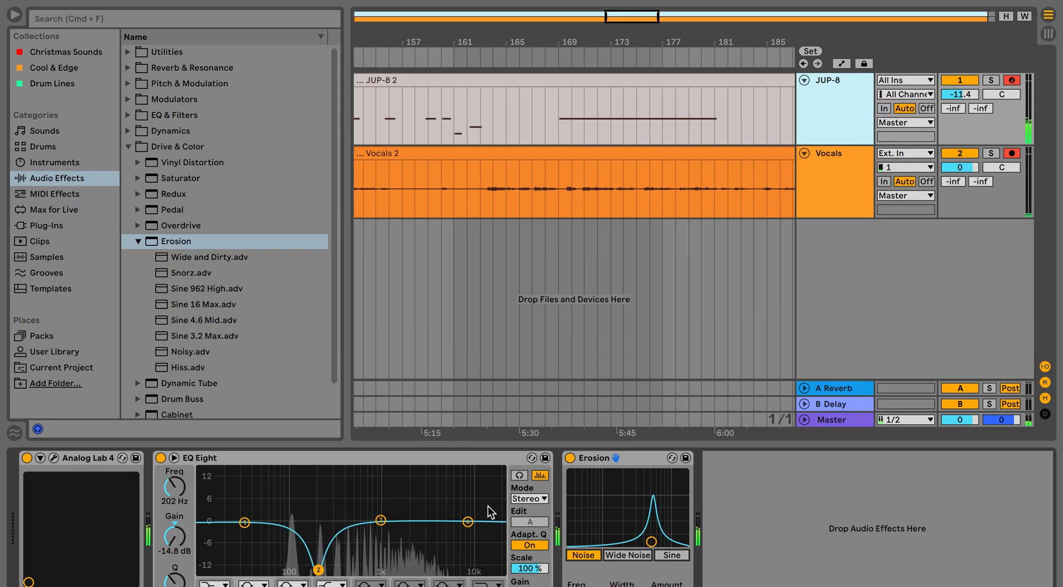
Move EQ Eight's band 4 to 4.95 kHz with a gain of -5.83 dB.
left_click_drag(468, 521, 400, 570)
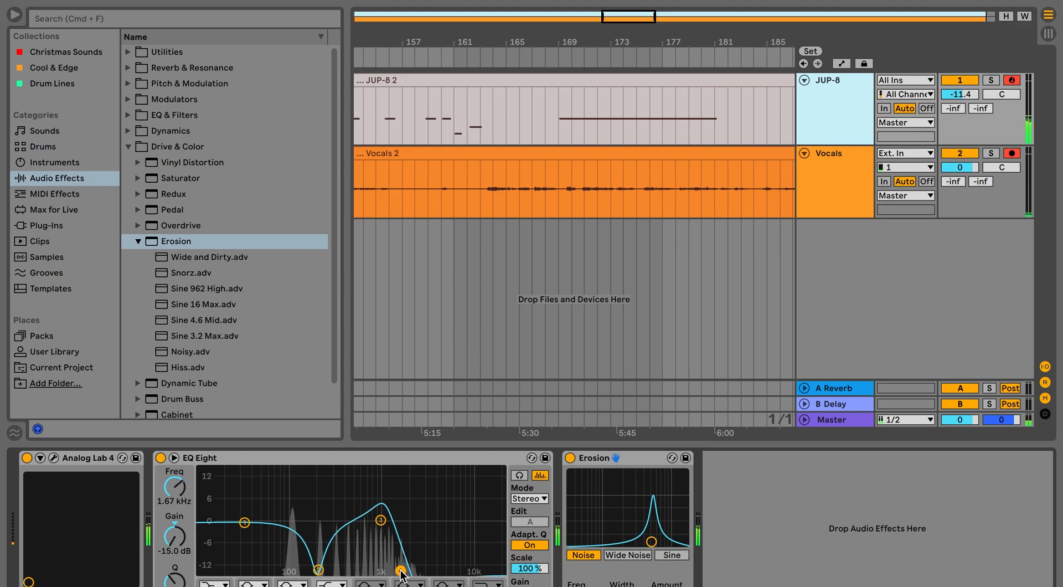
left_click_drag(401, 574, 443, 542)
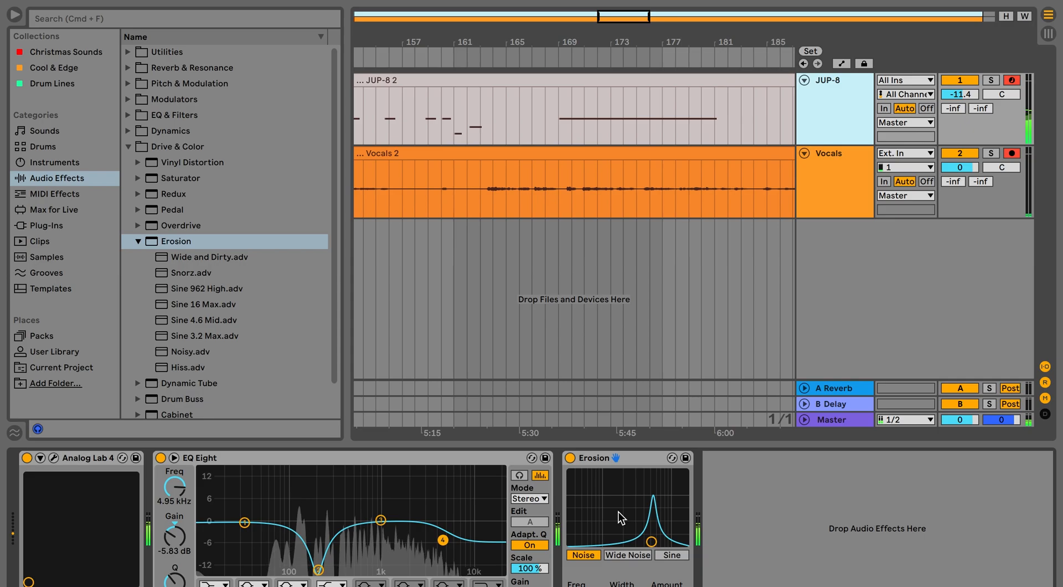
Replace Erosion on the JUP-8 track with the Saturator preset Mid-Range Phattener after EQ Eight.
left_click(591, 460)
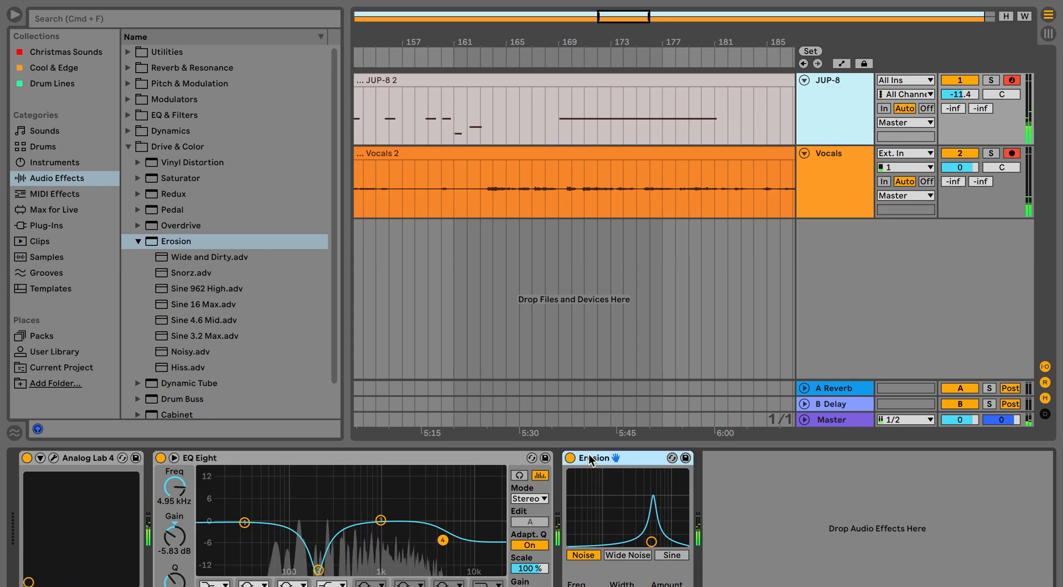
key("Delete")
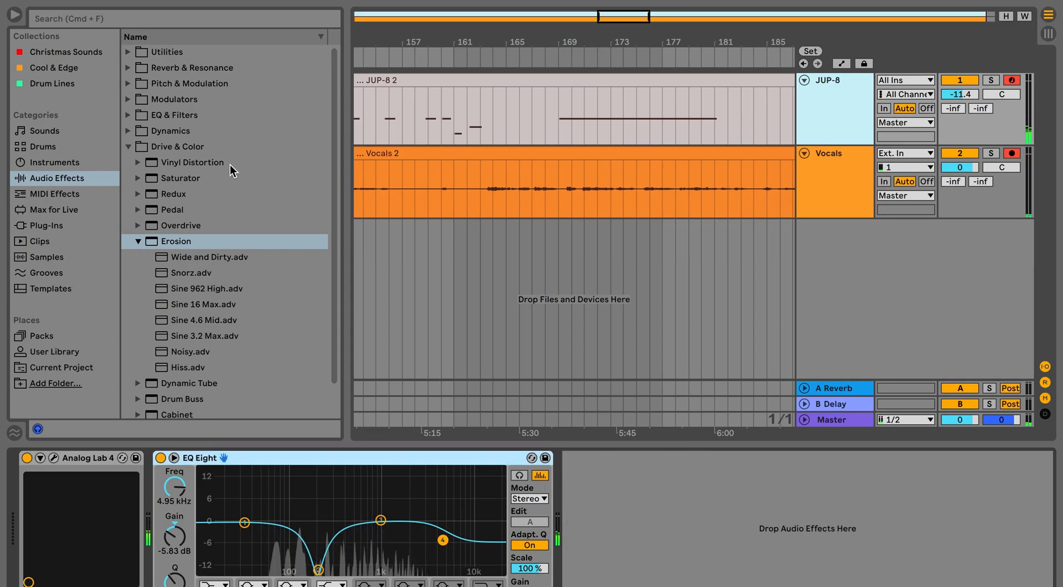
scroll(230, 164, "down", 2)
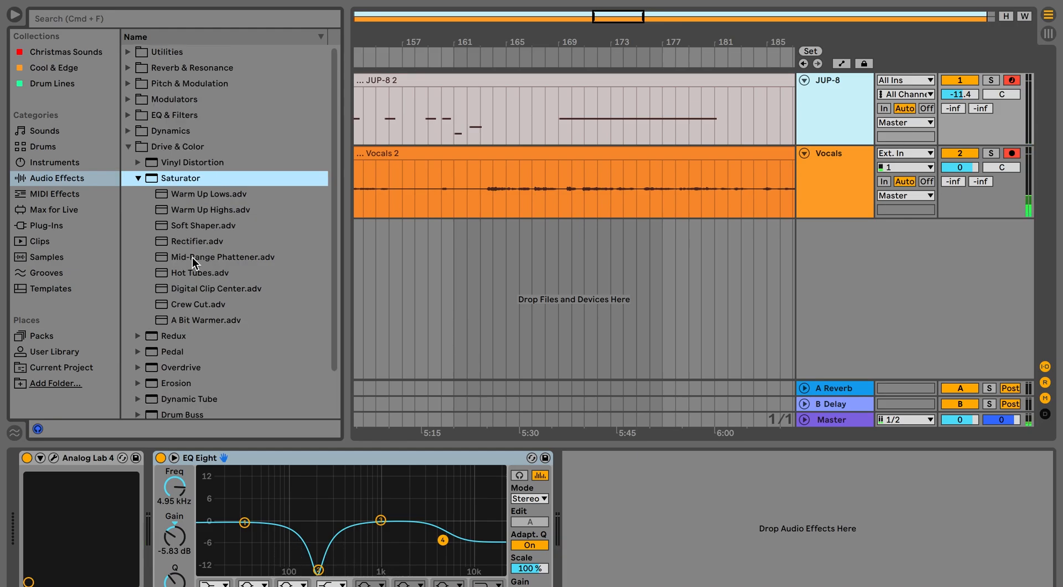
left_click_drag(191, 257, 685, 507)
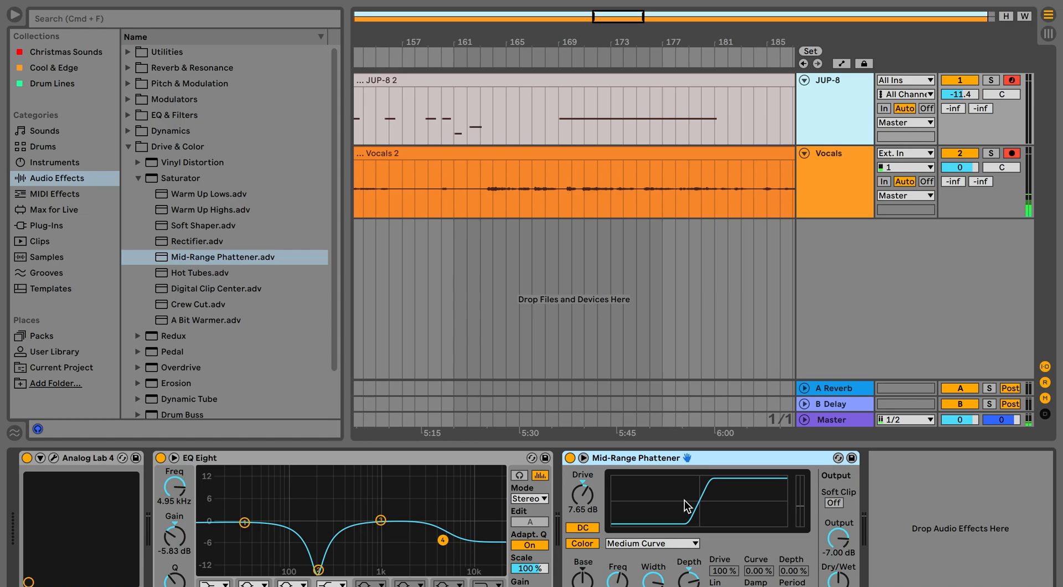